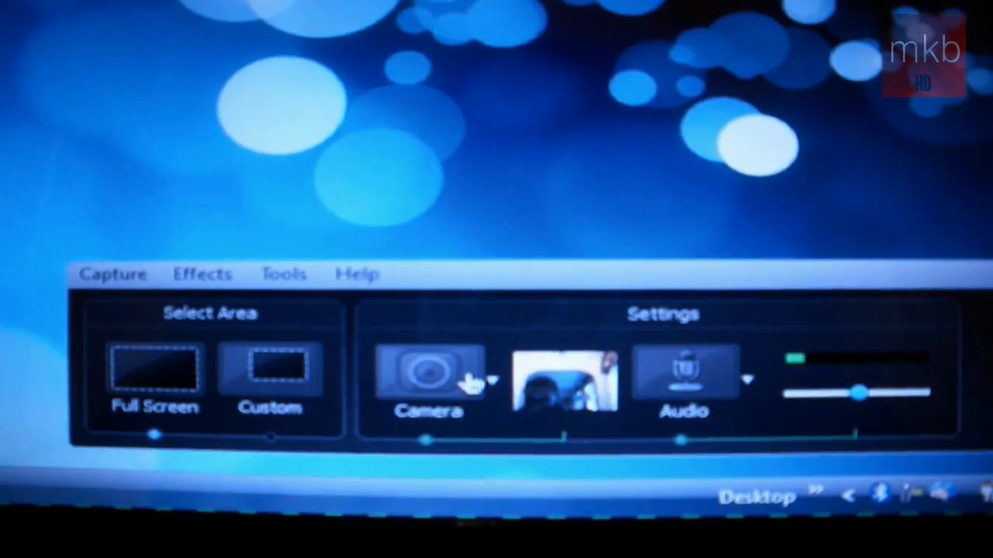
Step: Switch webcam capture off and back on in the screen recorder's settings
click(475, 394)
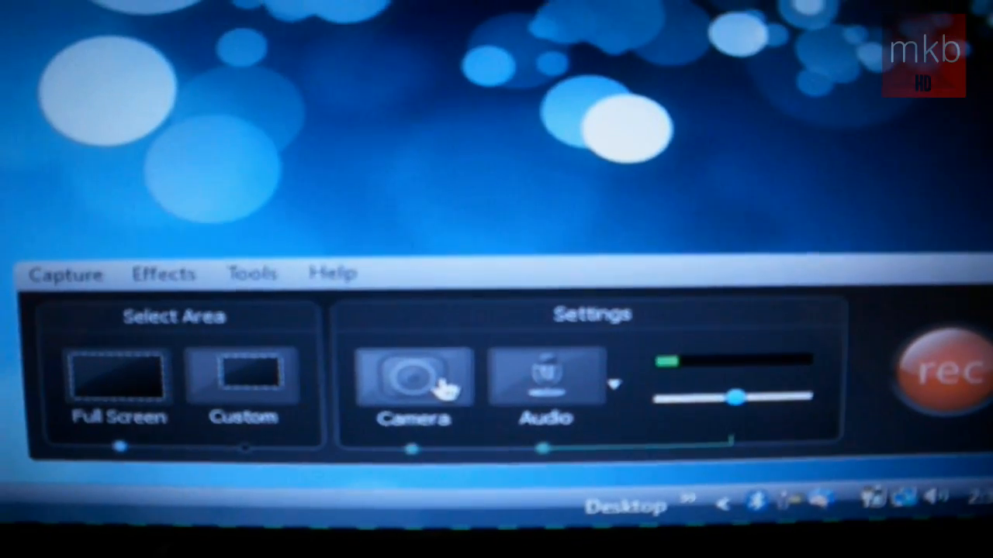
click(444, 387)
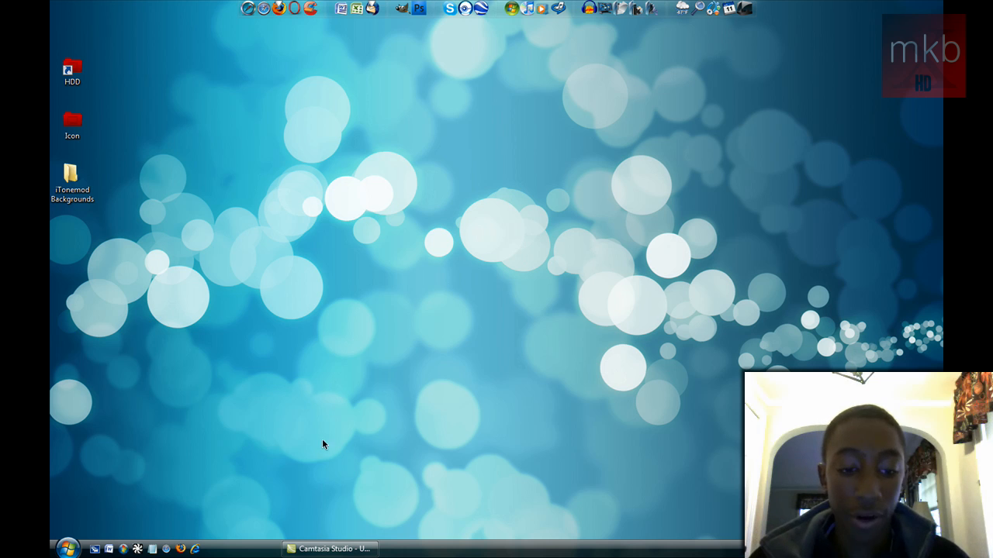
Step: Switch to Camtasia Studio and import the PIP Test recording from the Camtasia Studio folder in Documents
click(362, 548)
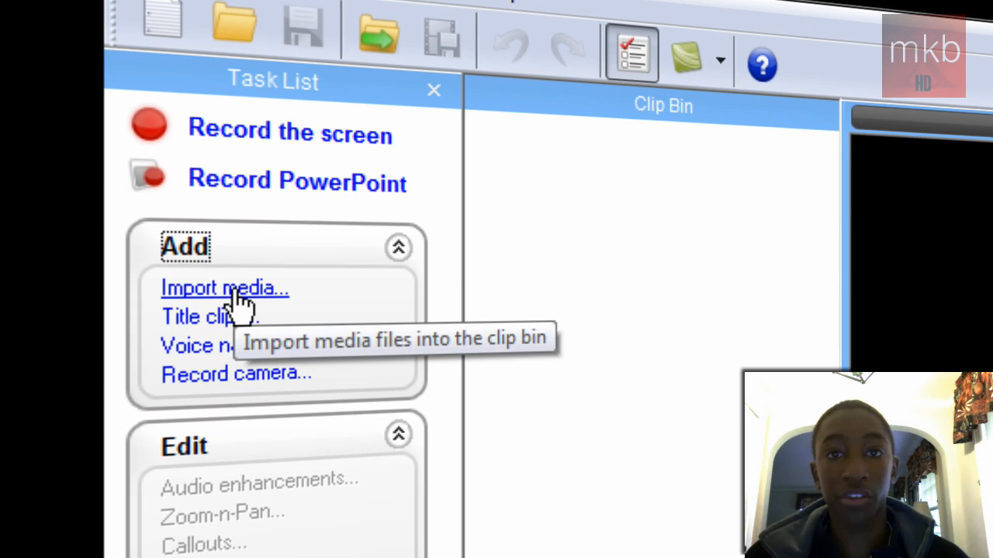
click(235, 291)
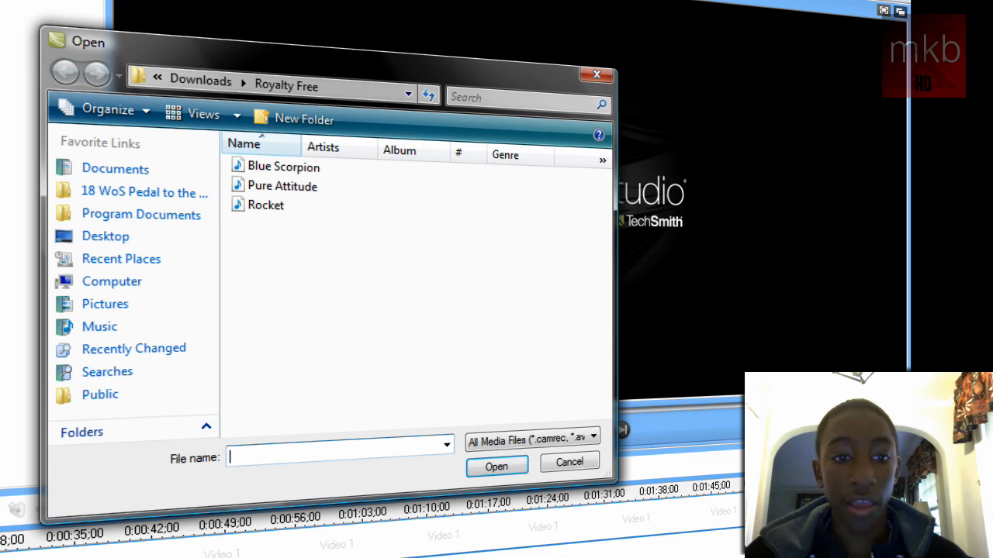
click(135, 178)
double_click(321, 264)
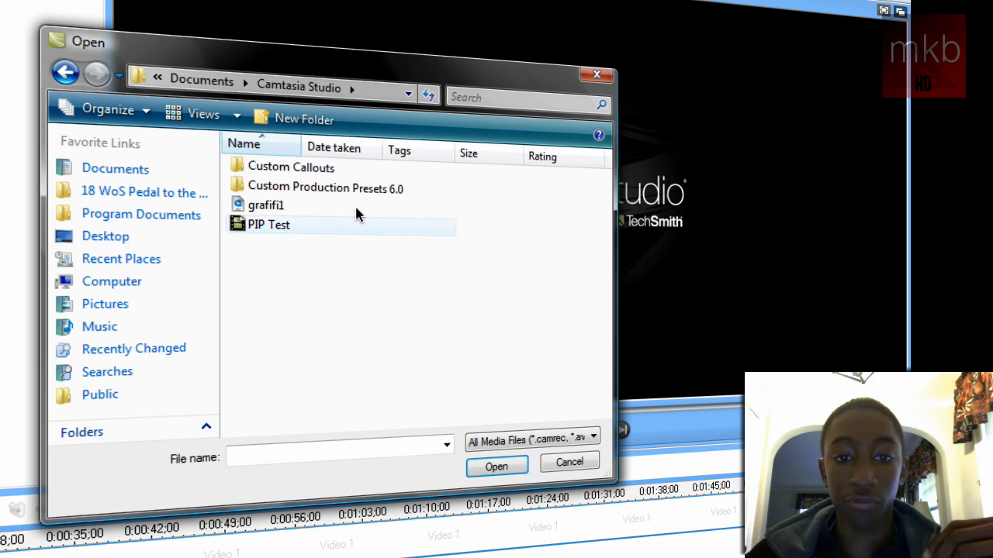
double_click(267, 225)
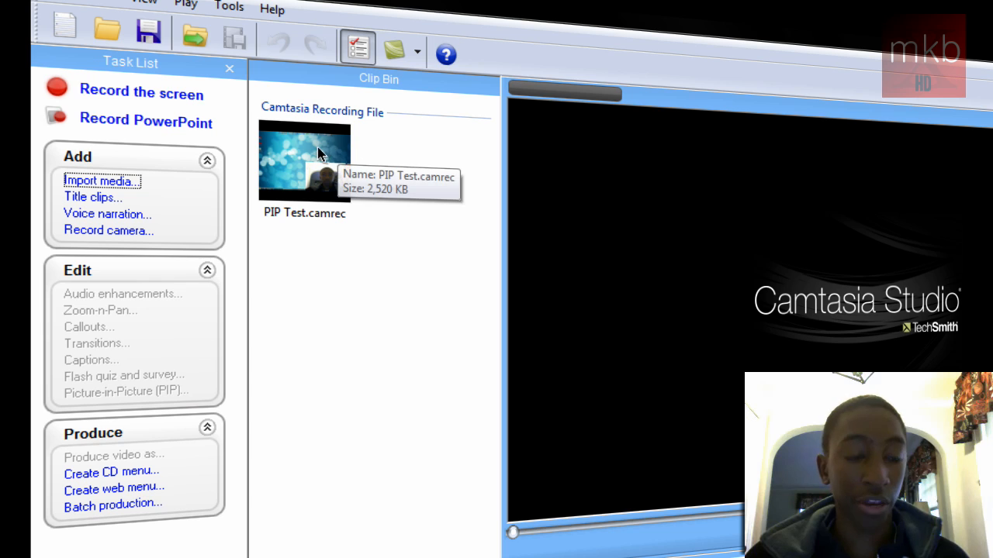
Step: Add PIP Test.camrec to the timeline with the Youtube 720p (1280 x 720) editing dimensions and SmartFocus applied
drag(314, 153, 202, 404)
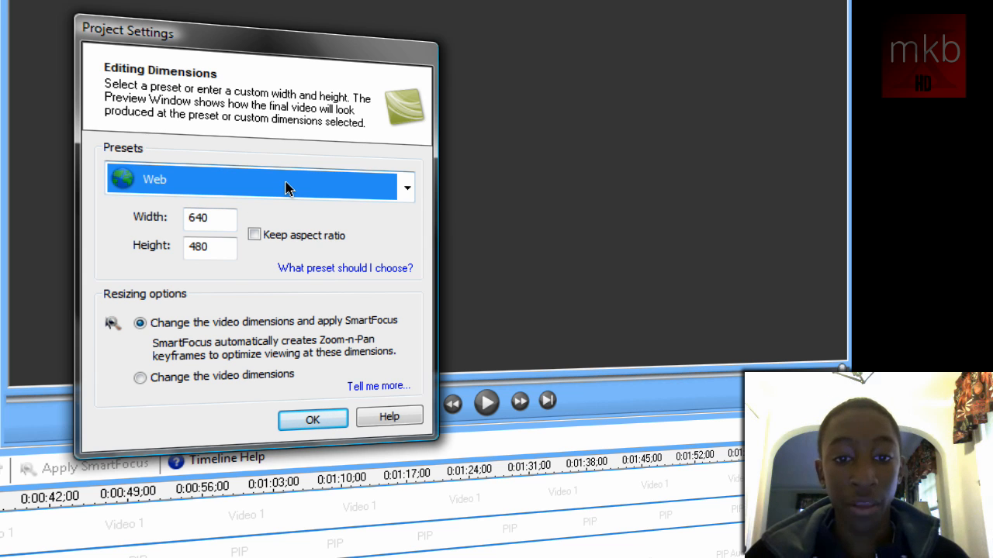
click(408, 188)
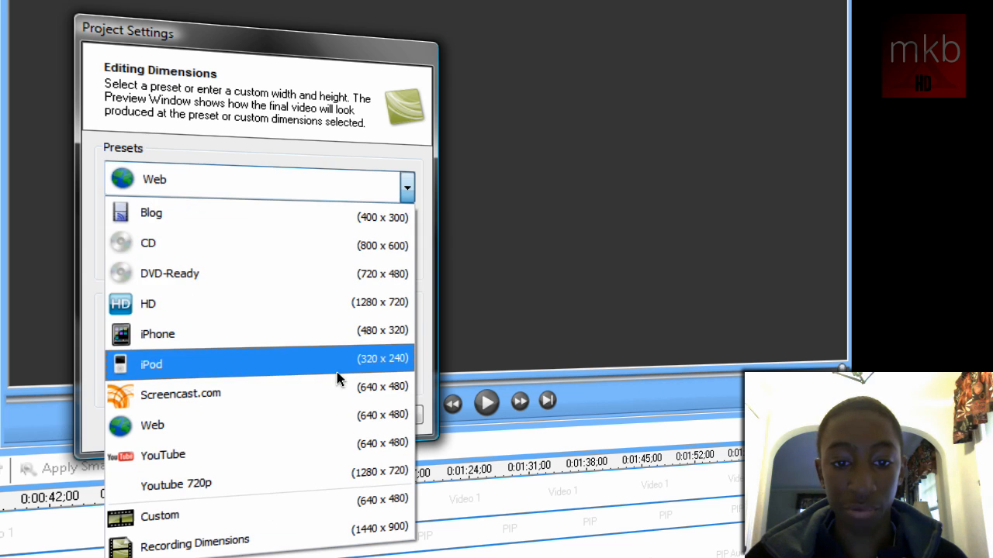
click(272, 490)
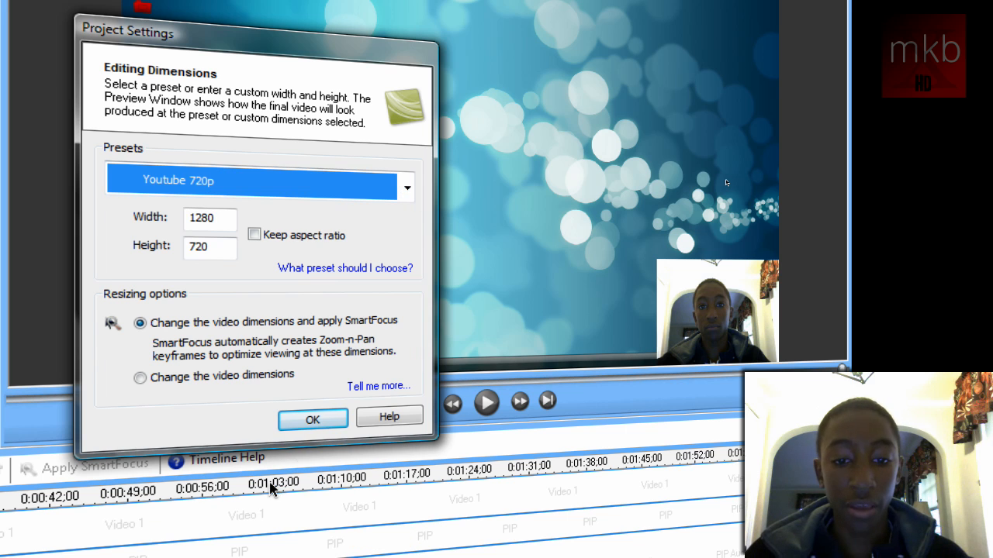
click(310, 421)
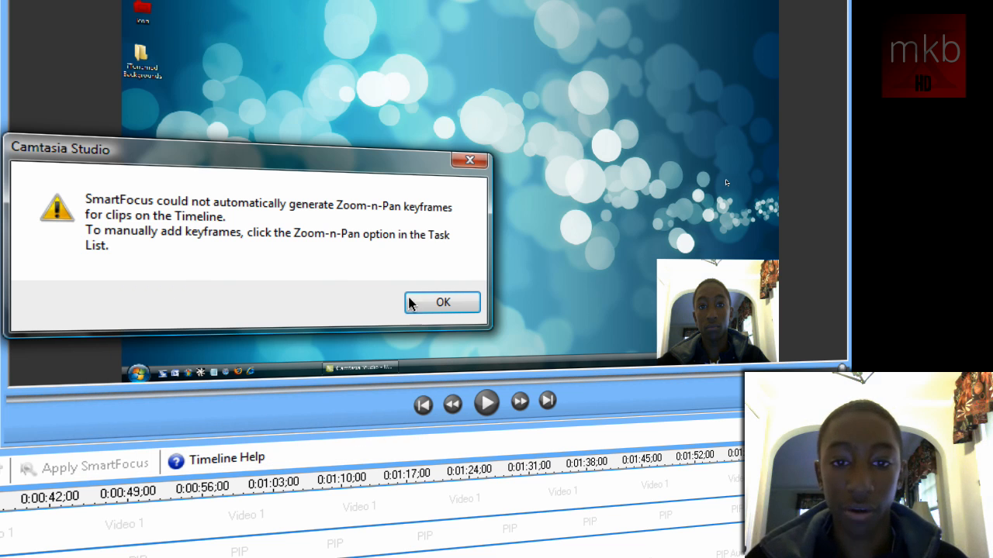
click(442, 304)
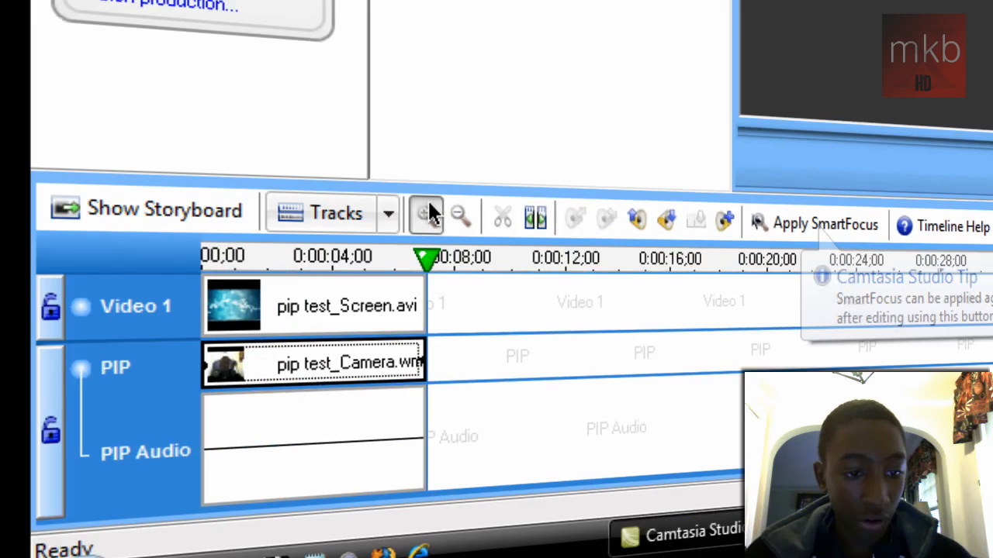
Step: Open the picture-in-picture properties of the pip test_Camera.wmv clip for modification
click(491, 183)
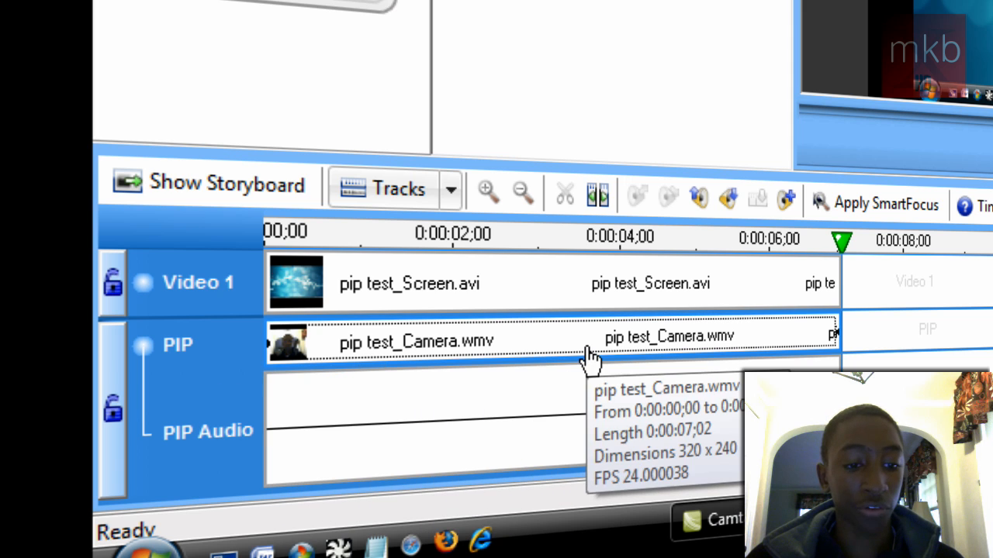
click(776, 337)
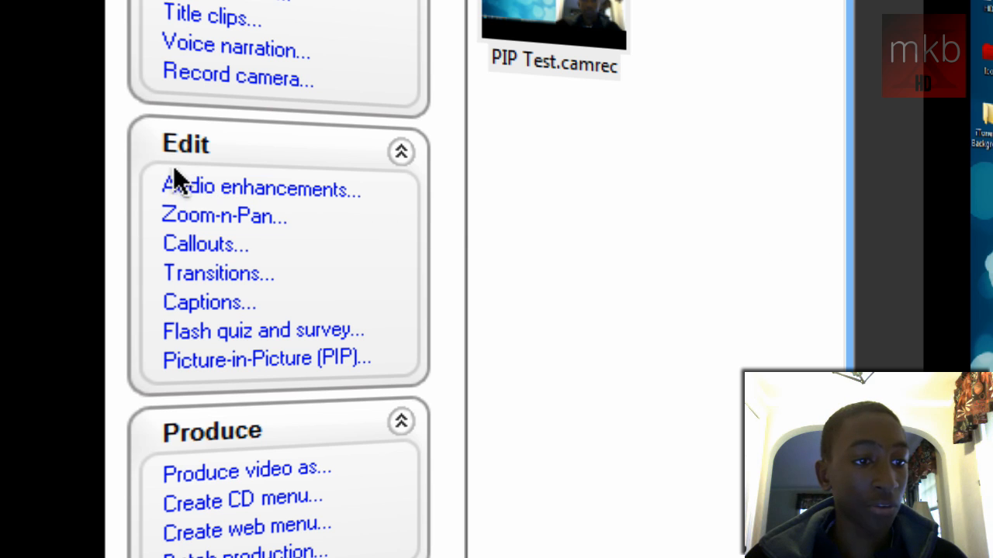
click(180, 360)
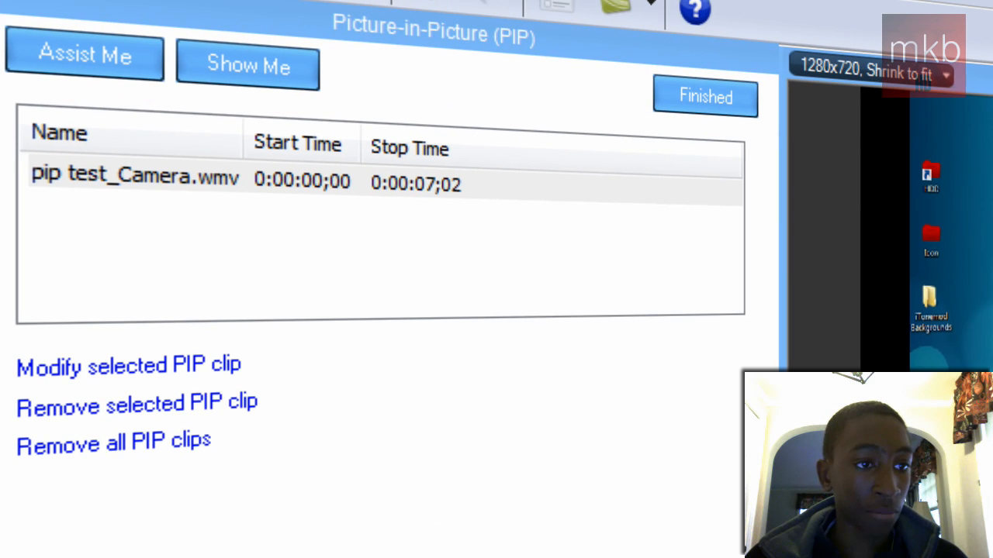
click(345, 183)
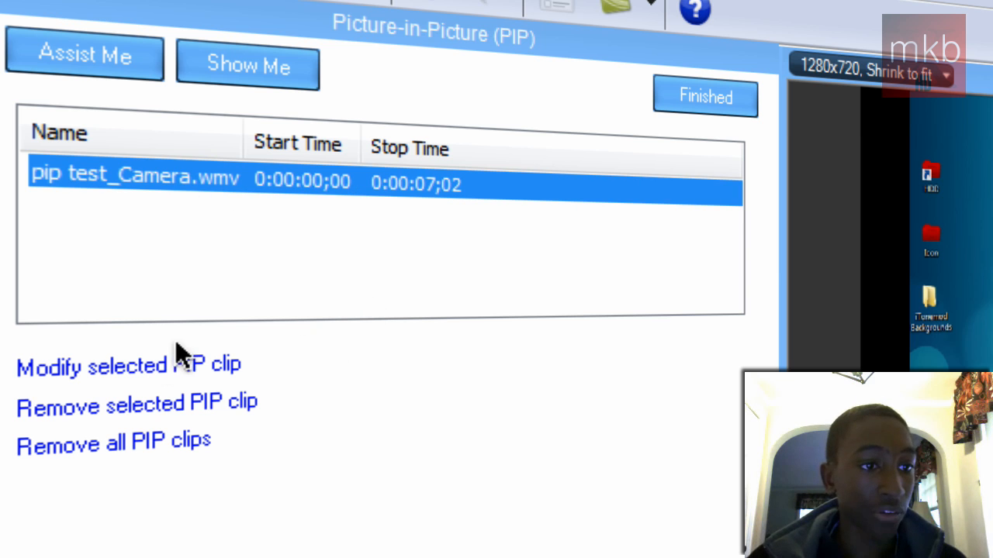
click(117, 367)
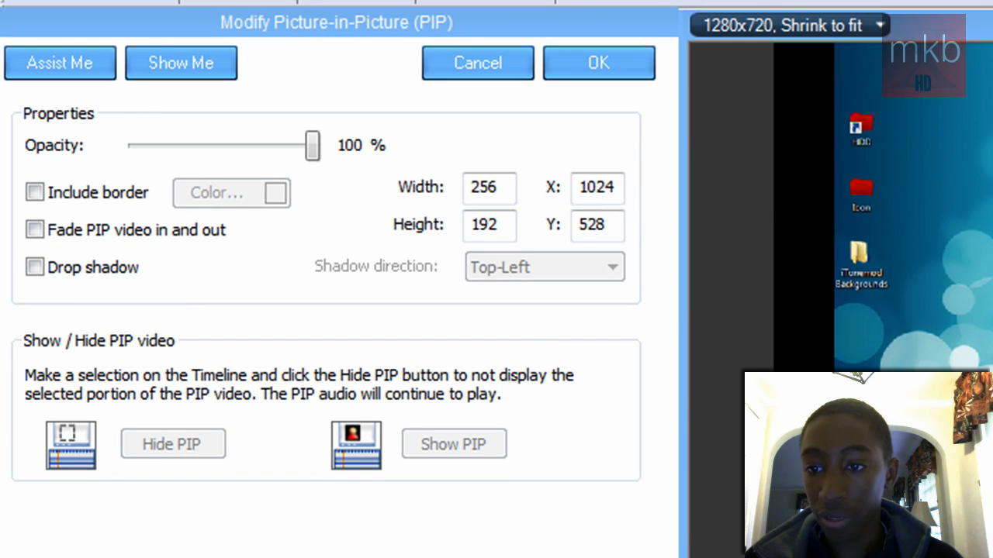
Step: Enlarge the webcam overlay to the full frame height, about 961 x 720, and shift it to about X 123
drag(989, 452, 986, 450)
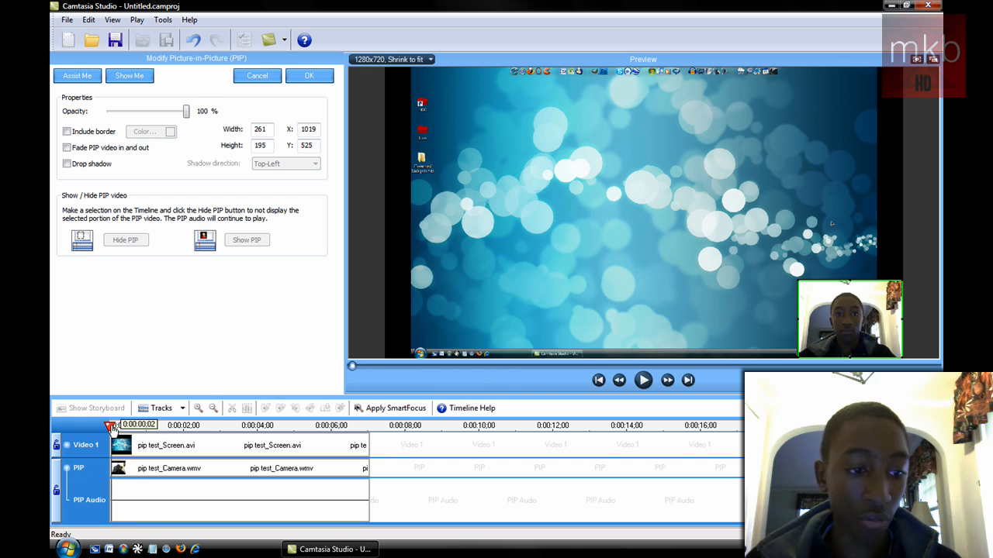
drag(796, 279, 439, 83)
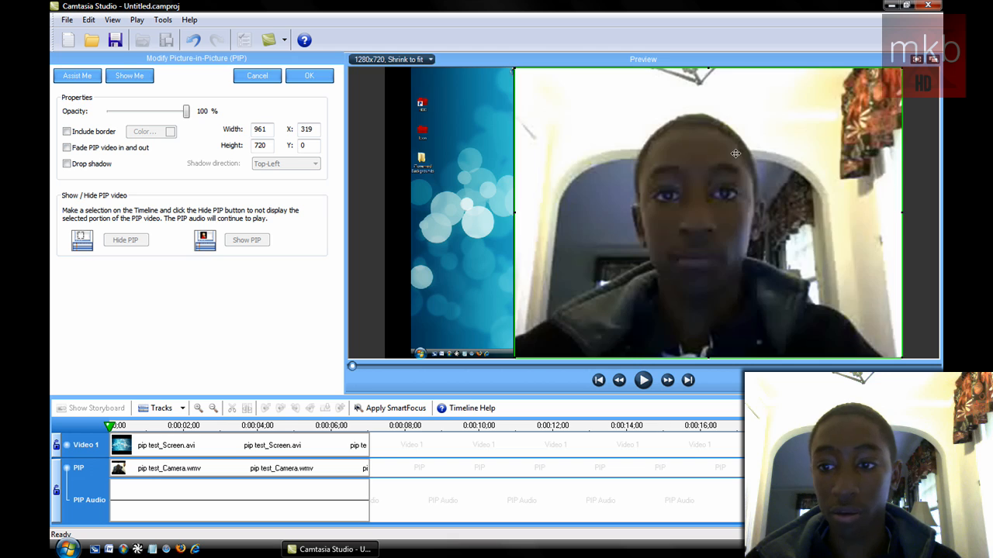
drag(725, 149, 640, 144)
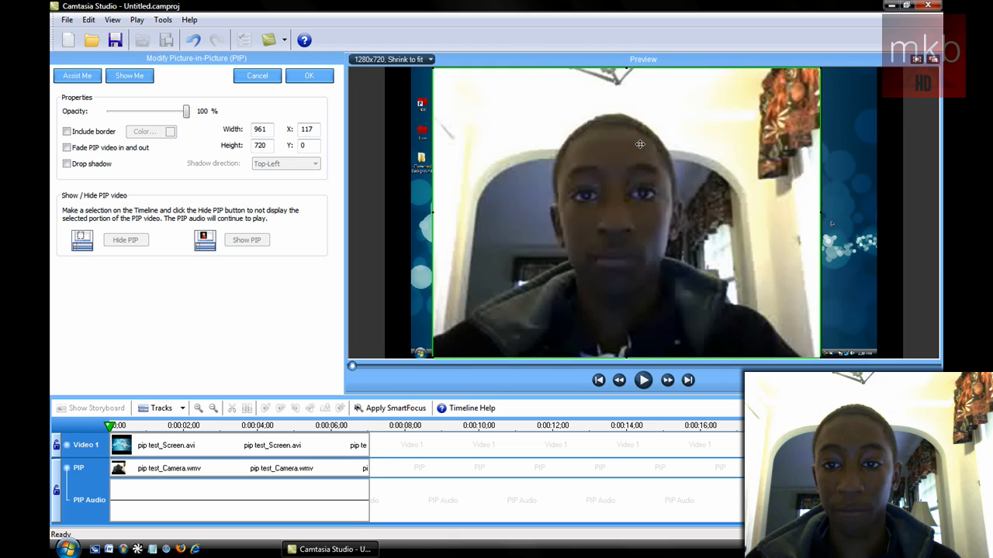
drag(743, 99, 745, 99)
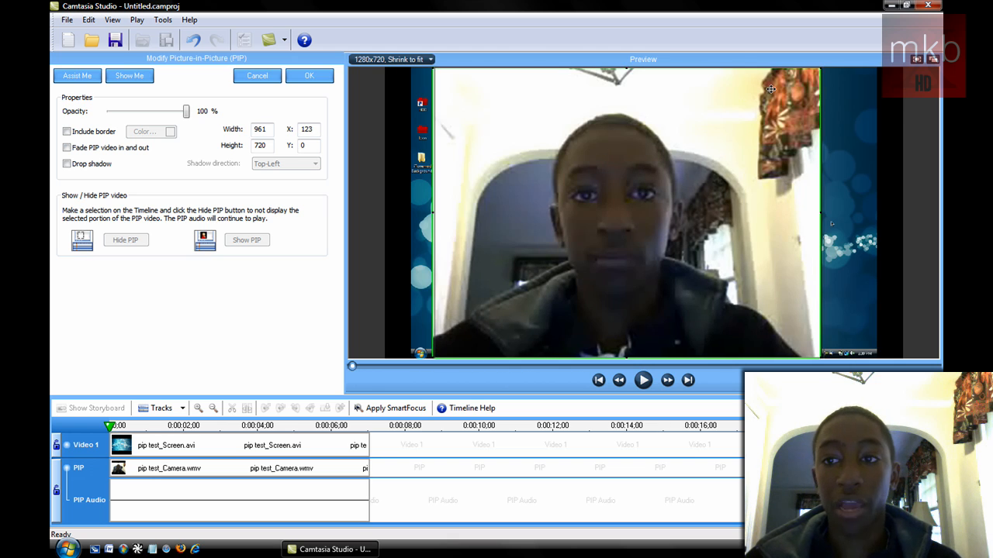
Step: Shrink the webcam overlay to about 485 x 363, center it in the frame, and finish the picture-in-picture edit
drag(823, 67, 663, 217)
drag(531, 277, 628, 203)
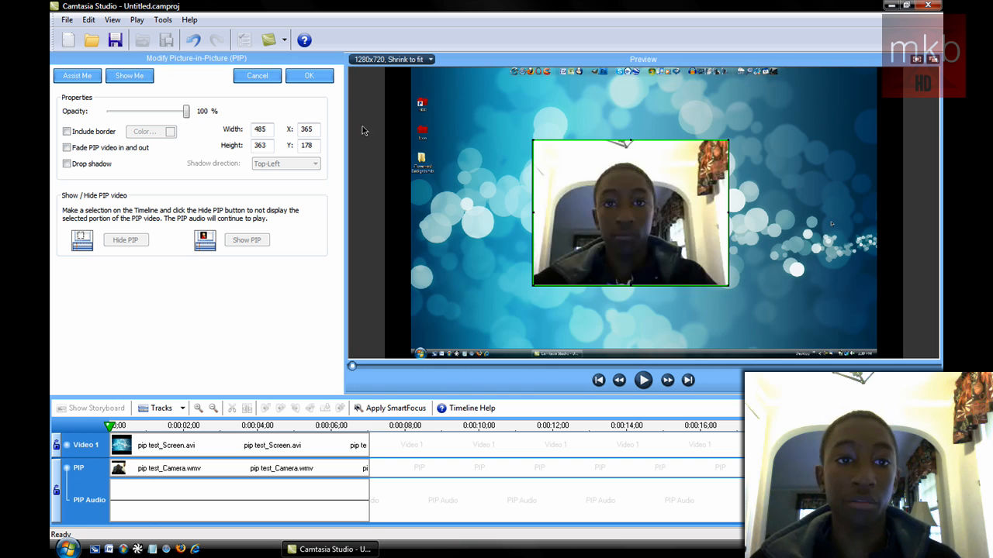
click(310, 77)
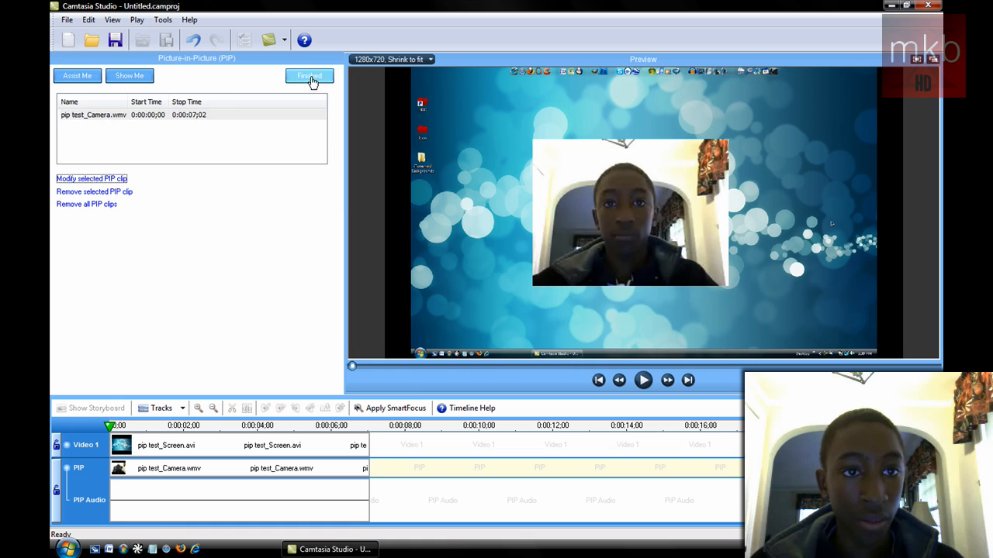
click(310, 78)
Step: Play the preview to check the webcam overlay, stopping with the playhead just before 0:00:04
click(644, 381)
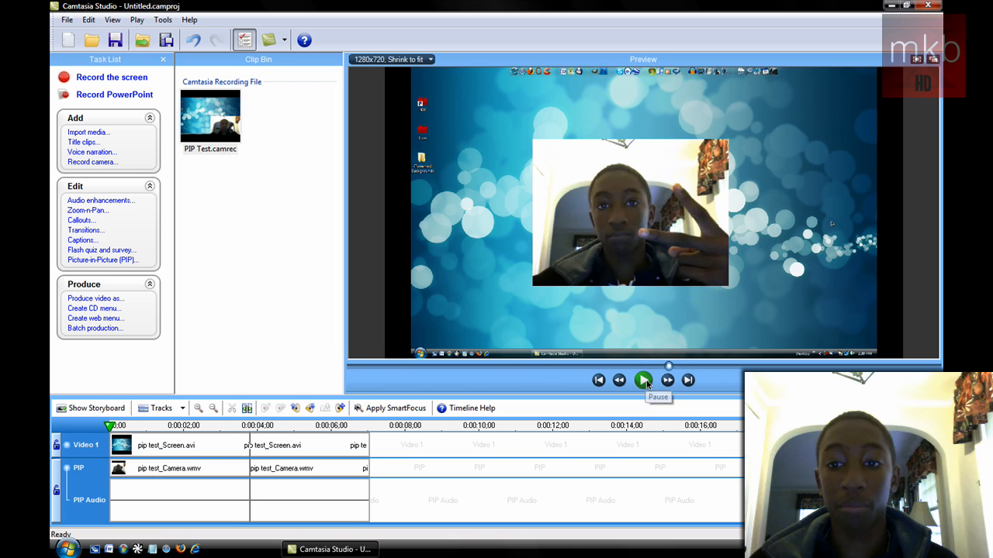
click(644, 380)
drag(247, 425, 248, 427)
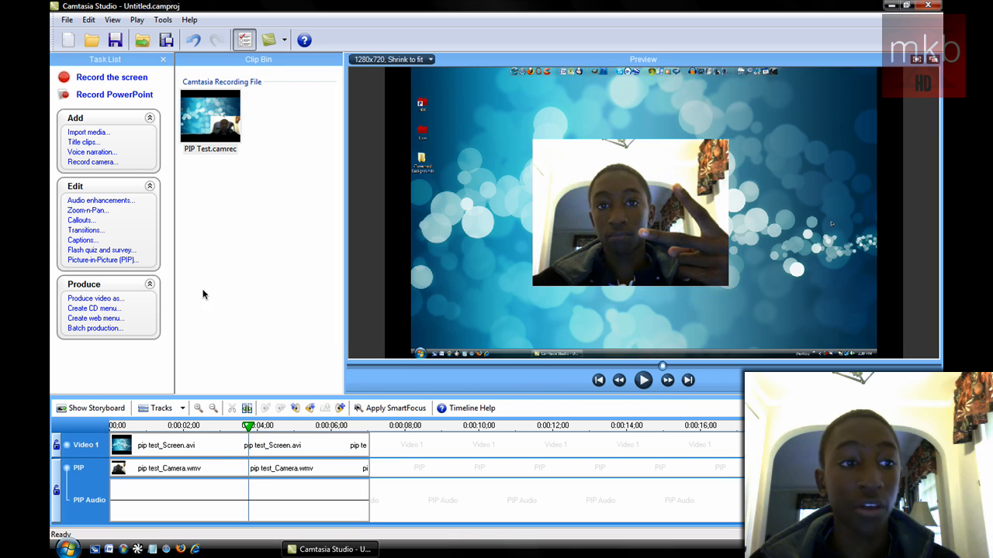
Step: Modify the pip test_Camera.wmv overlay again, placing it in the frame's lower-right corner at about 280 x 210
click(102, 259)
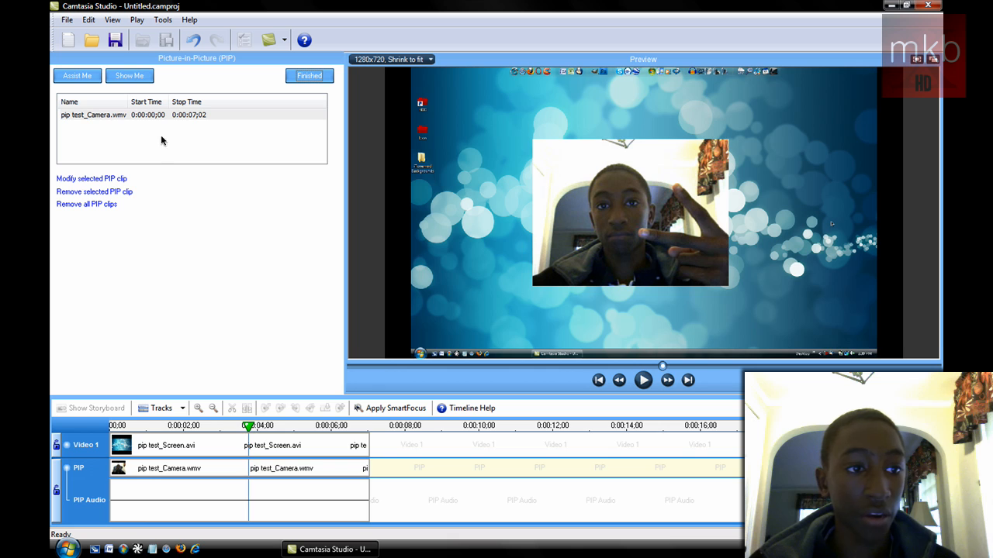
click(169, 117)
click(104, 180)
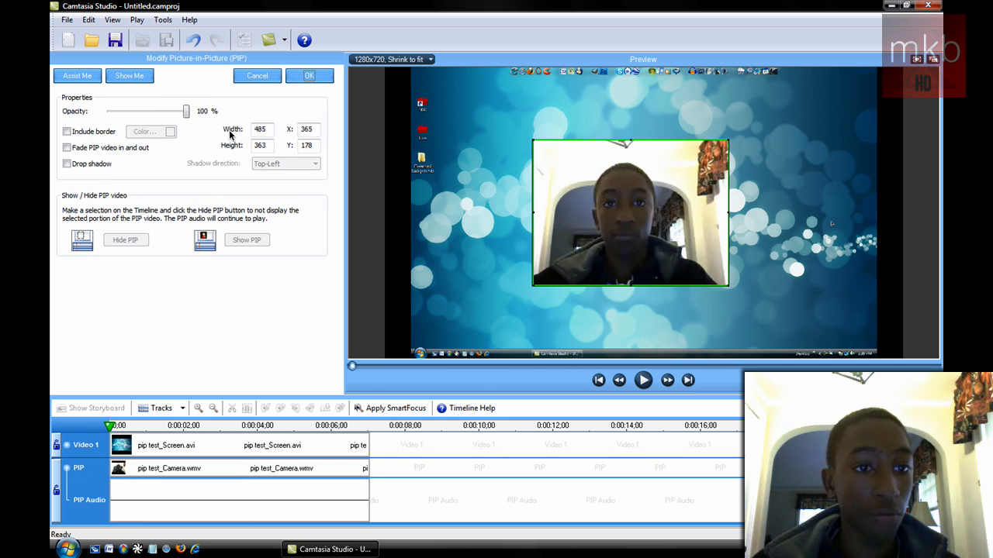
drag(553, 185, 733, 277)
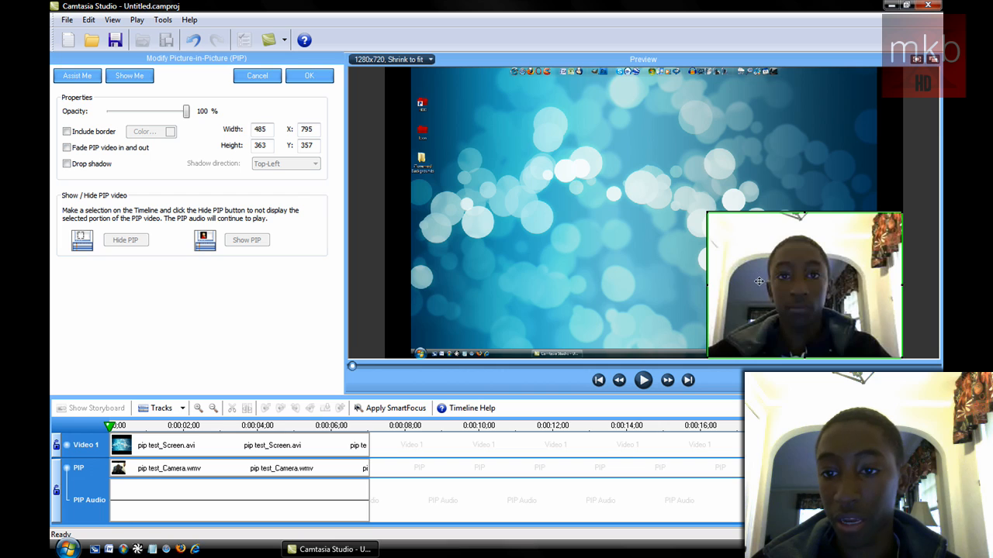
drag(706, 213, 781, 274)
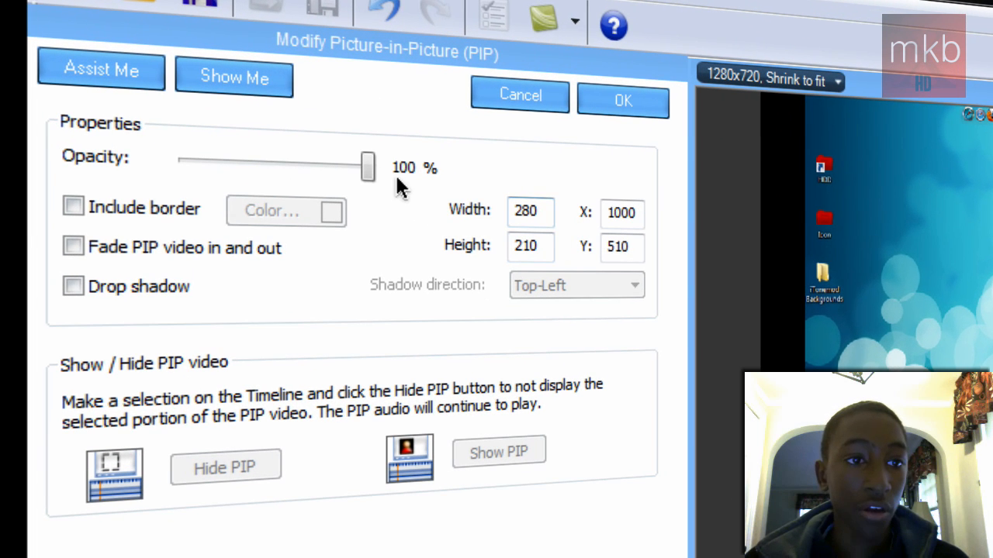
Step: Keep the webcam overlay's opacity at 100 % and include a red border around it
drag(368, 171, 390, 159)
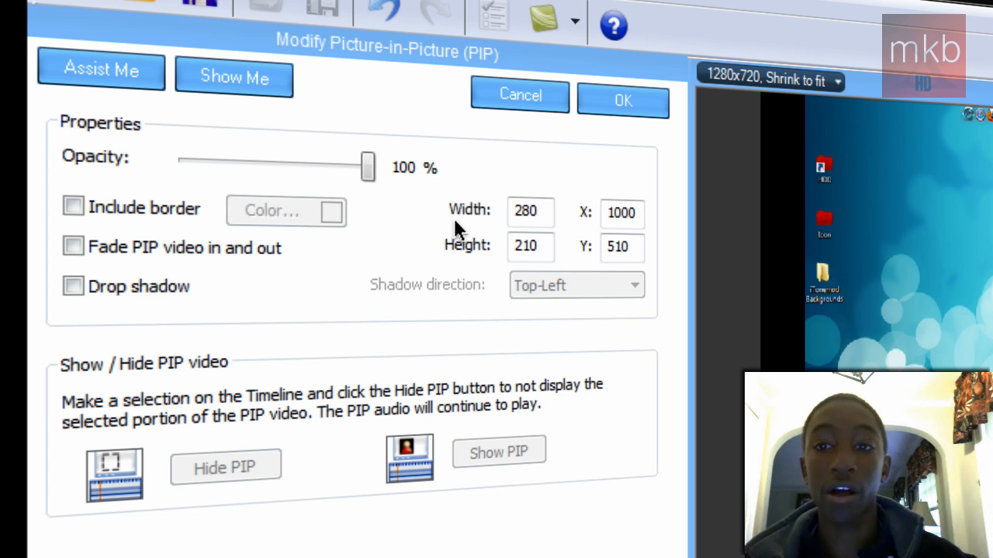
click(75, 207)
click(272, 211)
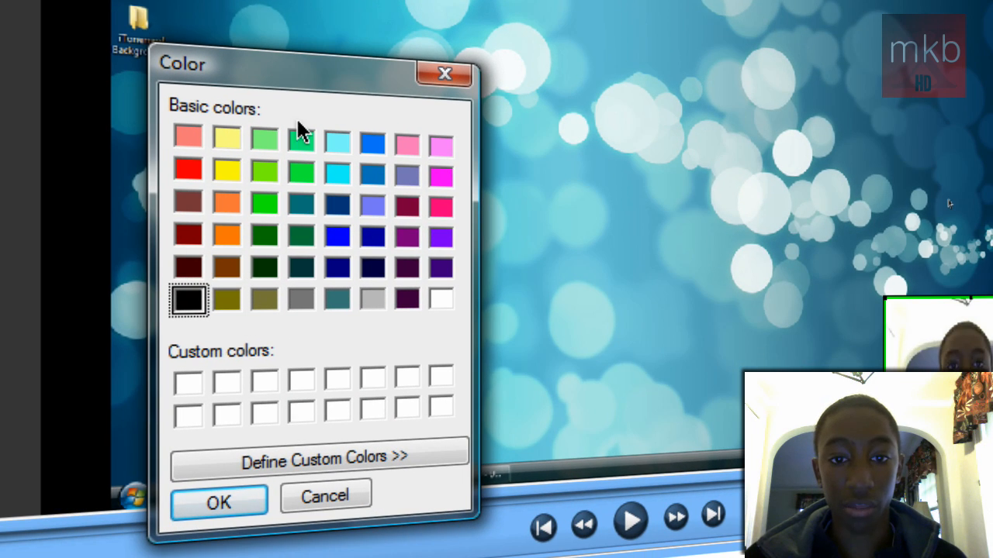
click(188, 168)
click(229, 502)
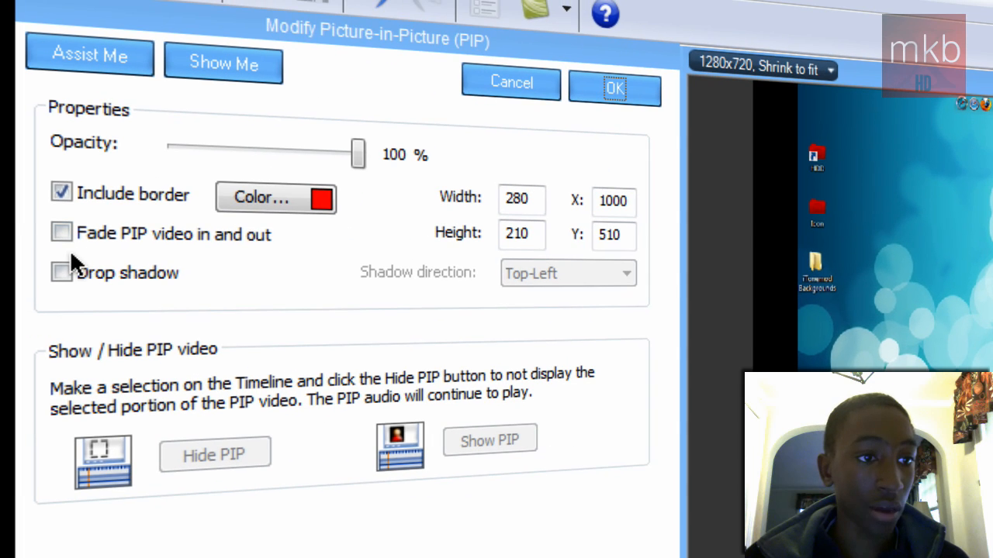
Step: Make the webcam overlay fade in and out and add a drop shadow in the Top-Left direction
click(62, 234)
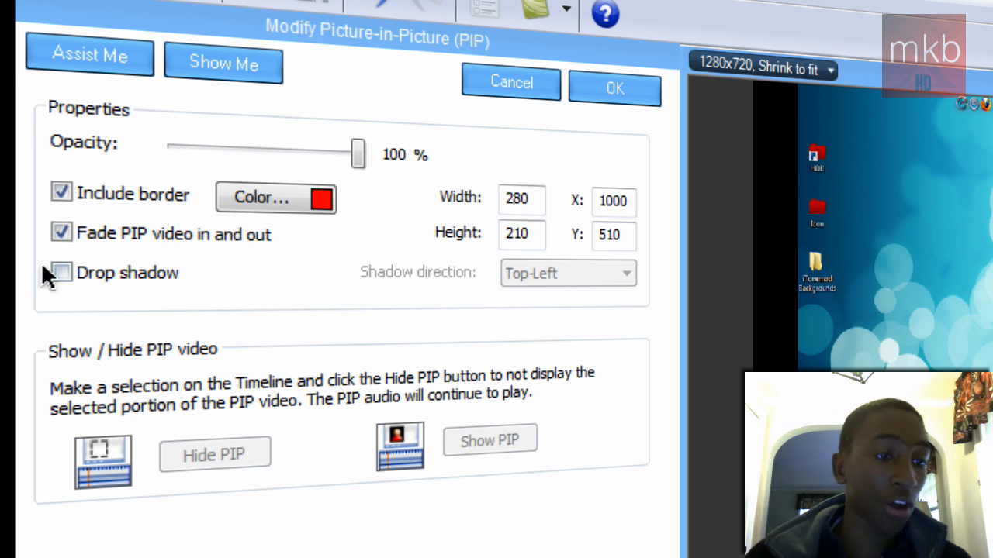
click(63, 273)
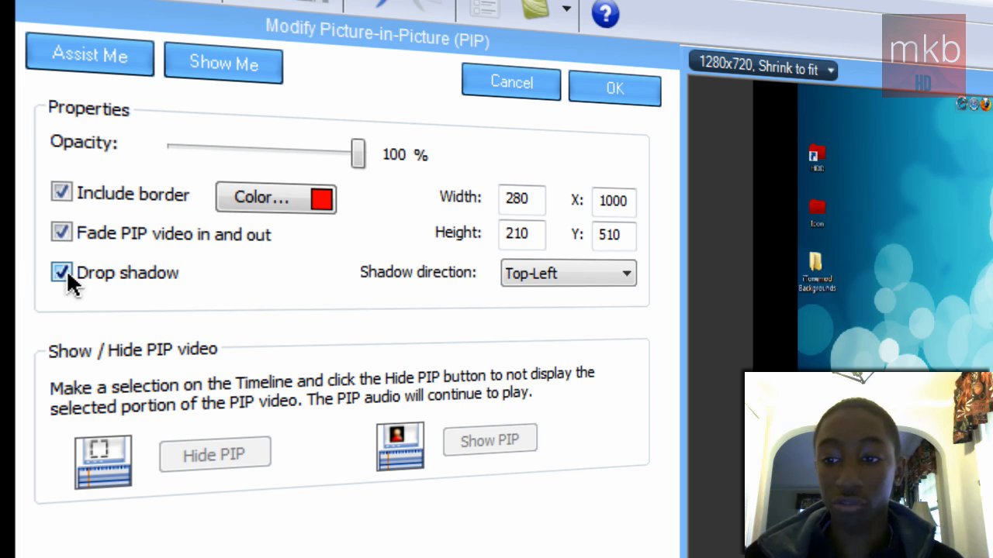
click(557, 269)
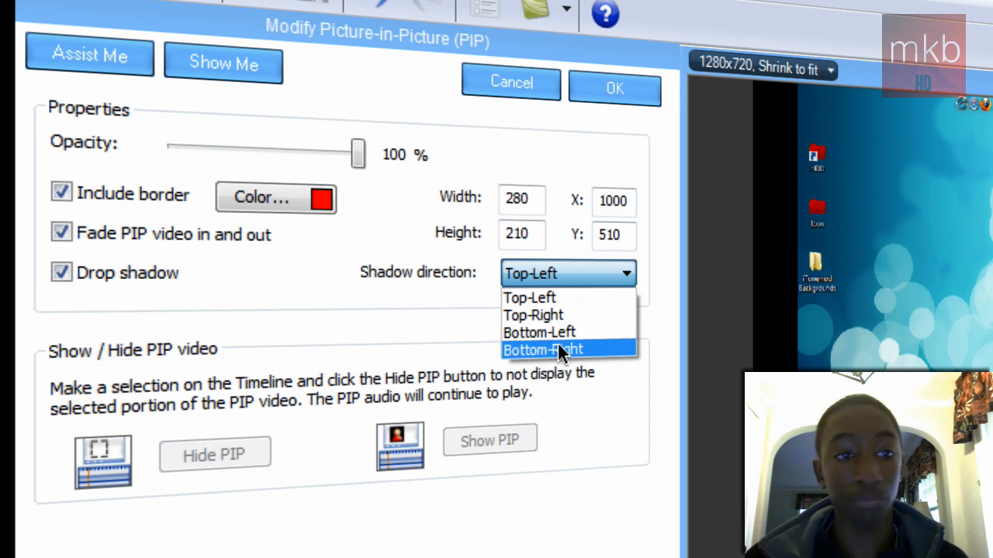
click(578, 298)
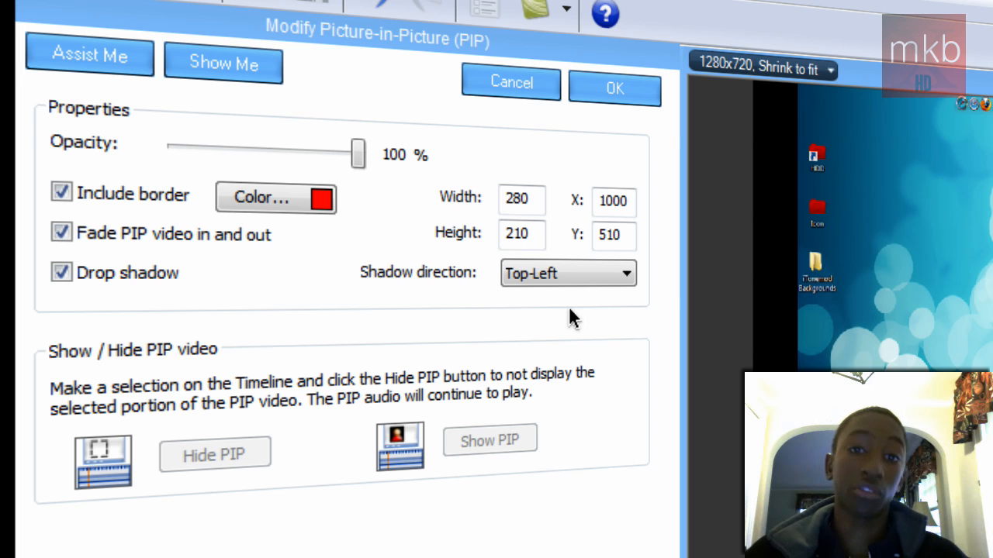
Step: Consult the built-in help on modifying picture-in-picture clips, and close it again
click(91, 60)
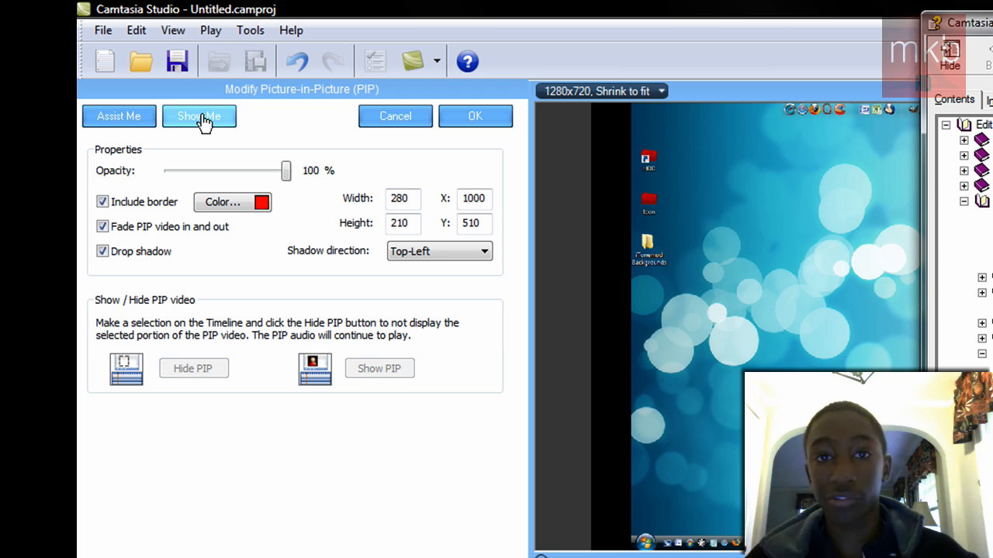
click(991, 19)
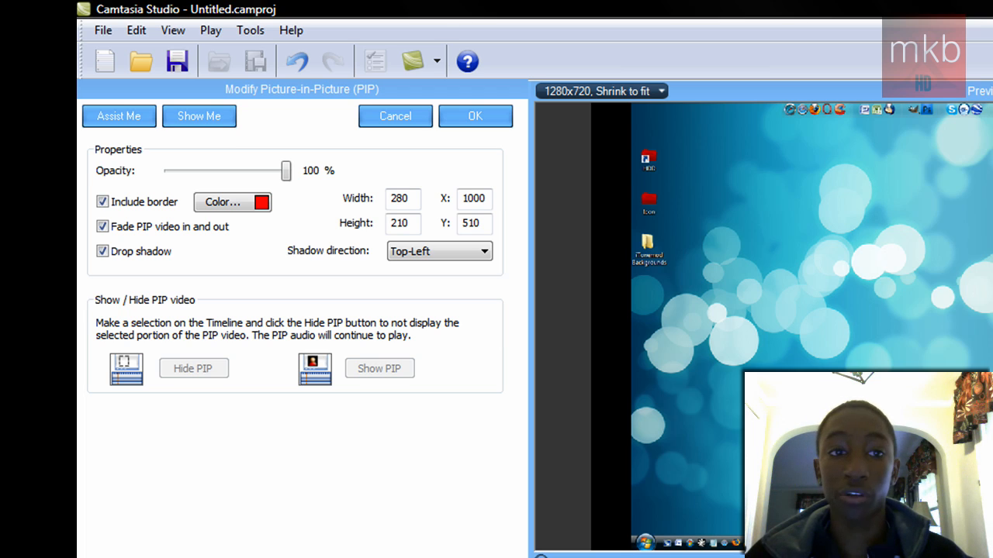
Step: Apply the overlay settings, finish the picture-in-picture edit, and preview the fade near the clip's start
click(478, 122)
click(479, 123)
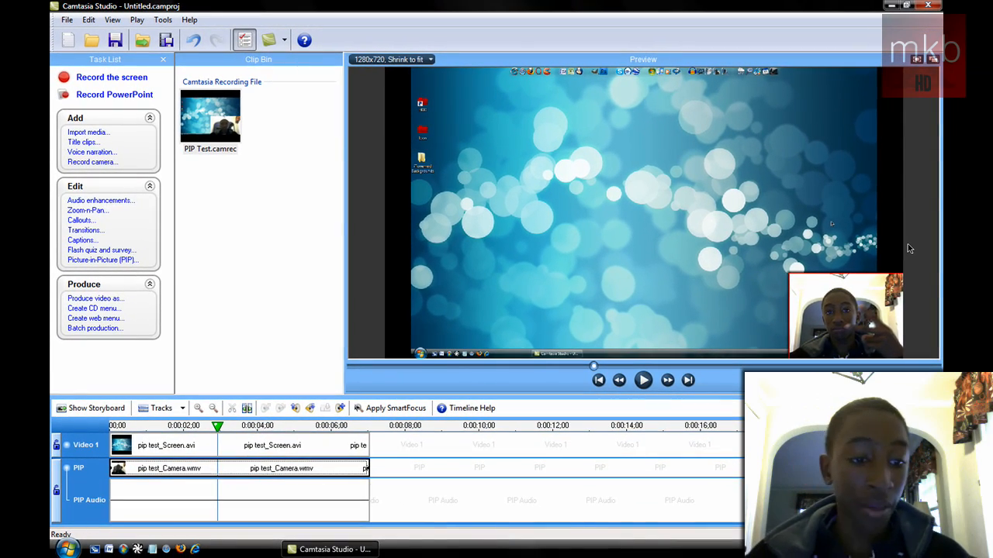
click(120, 426)
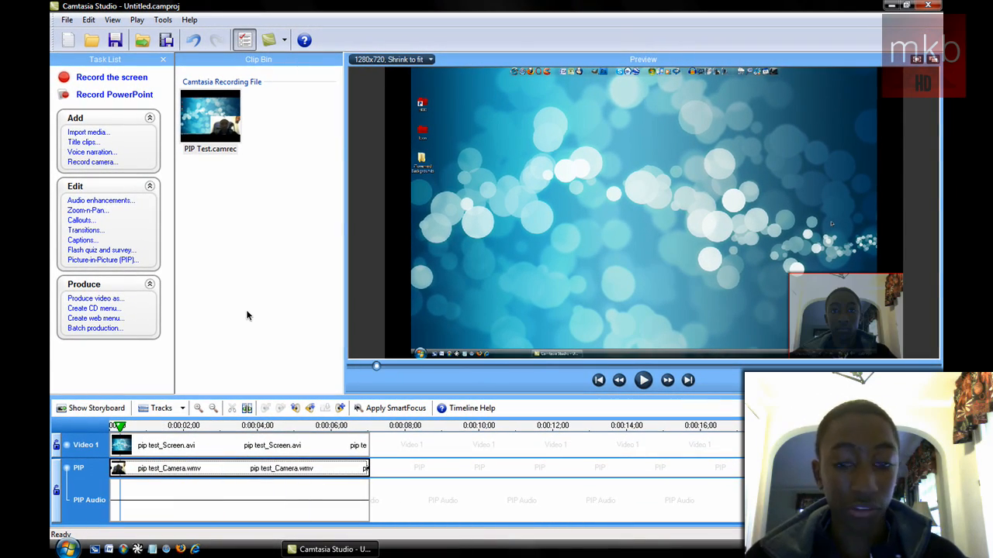